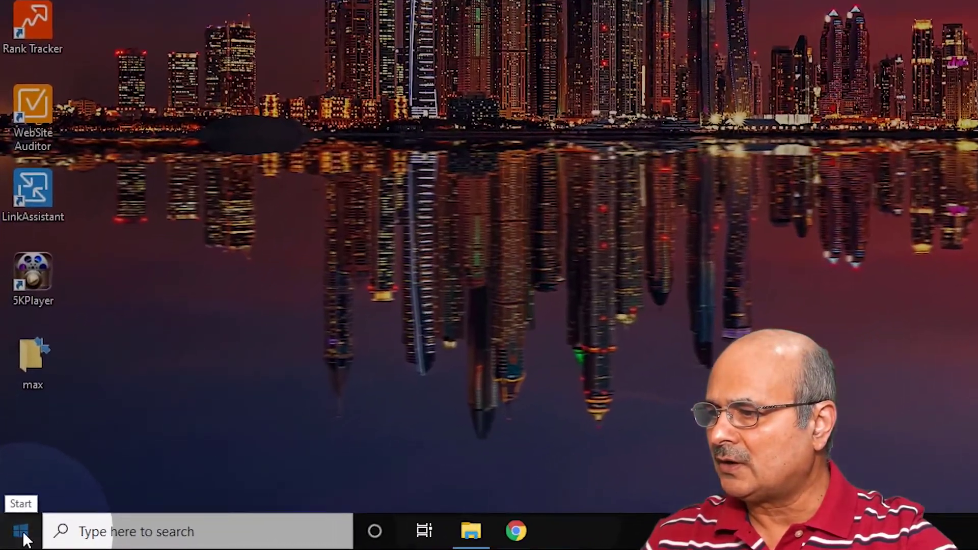
Review the Start menu's Sleep, Shut down and Restart options, then bring up the Win+X menu.
left_click(23, 533)
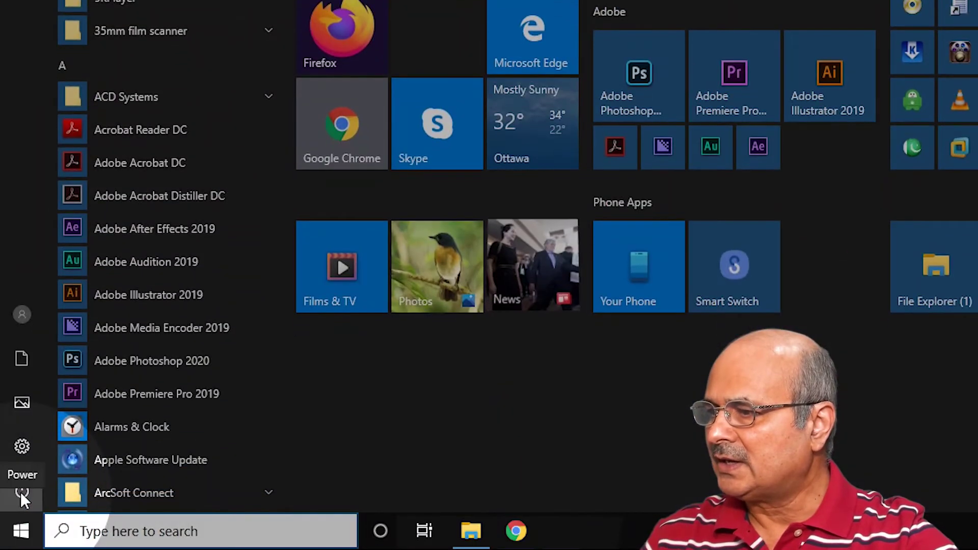
left_click(20, 490)
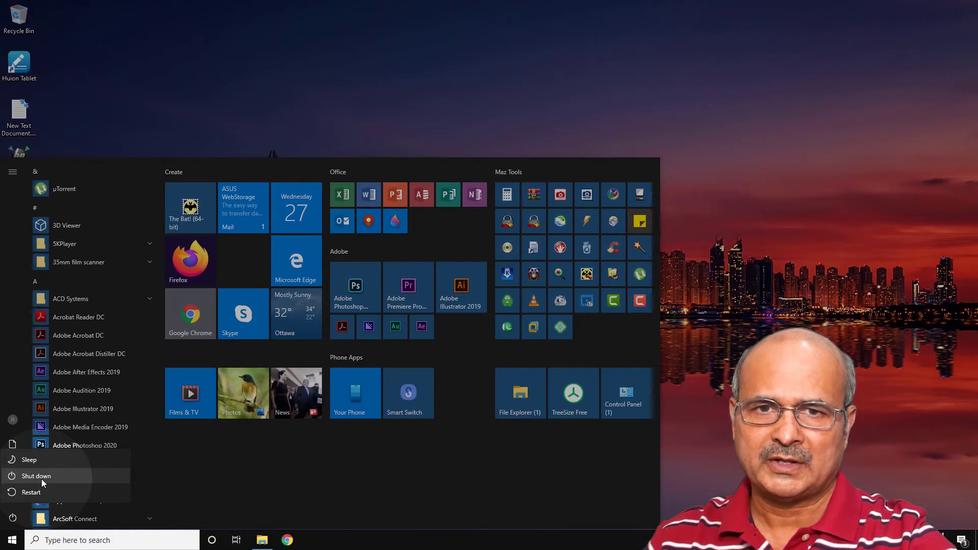
left_click(260, 135)
key("super+x")
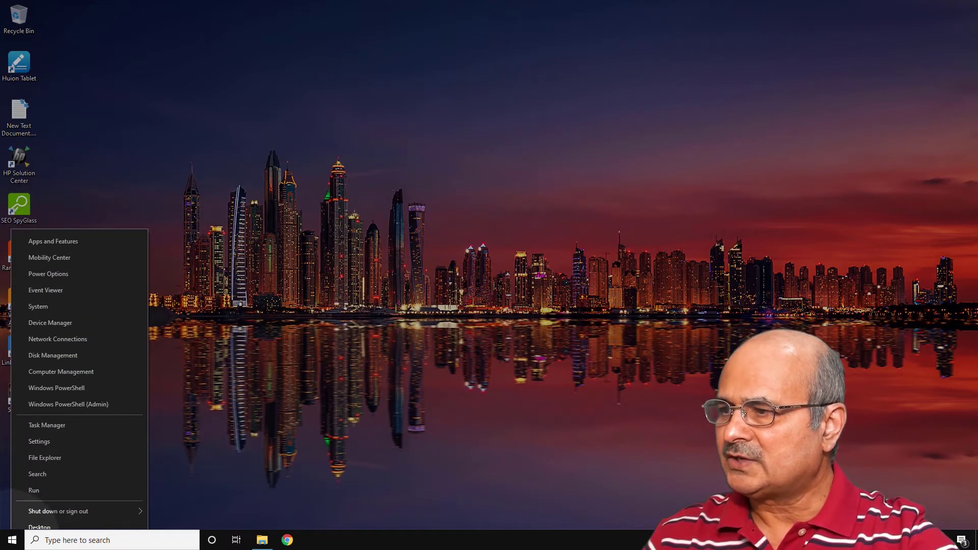
Launch Windows PowerShell (Admin) and write shutdown /s /f /t 0 at the prompt without running it.
left_click(50, 405)
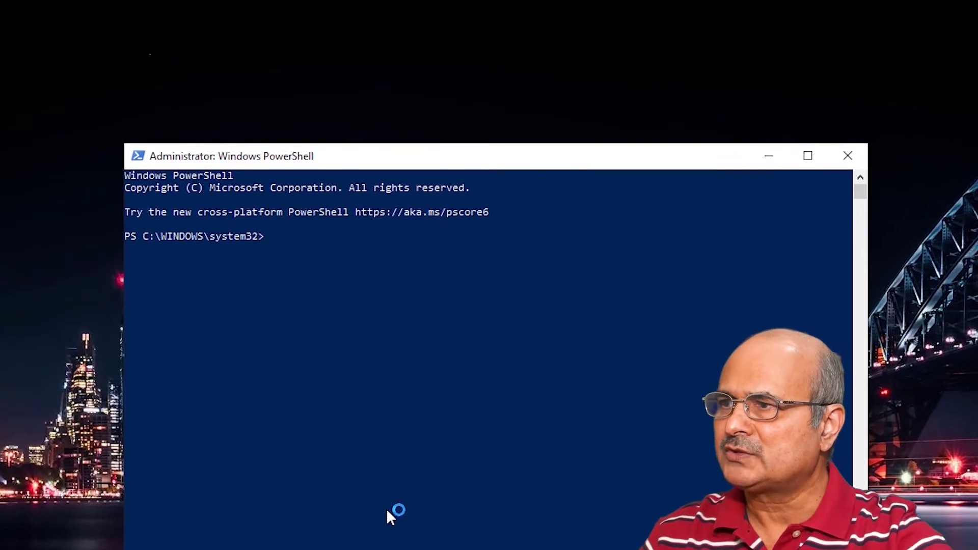
type("shu")
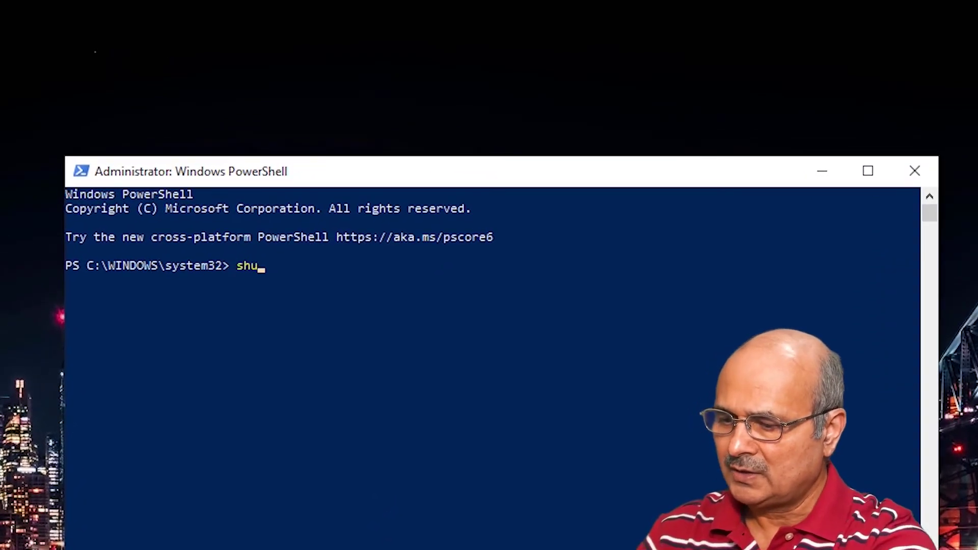
type("t")
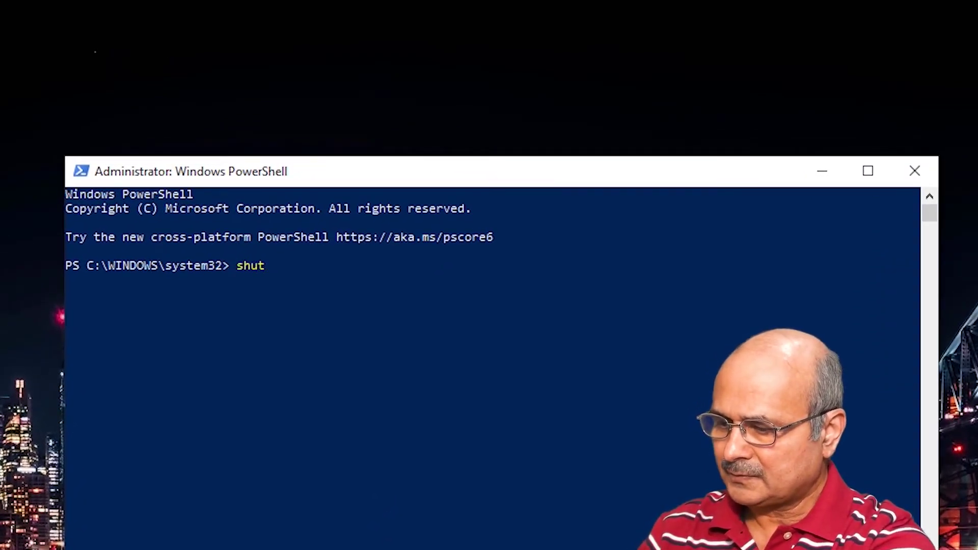
type("down")
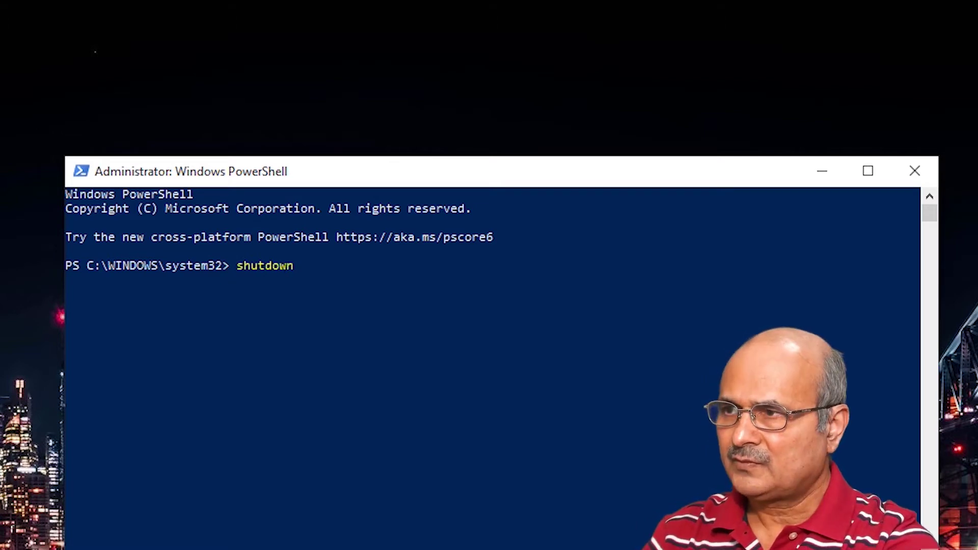
type(" /s ")
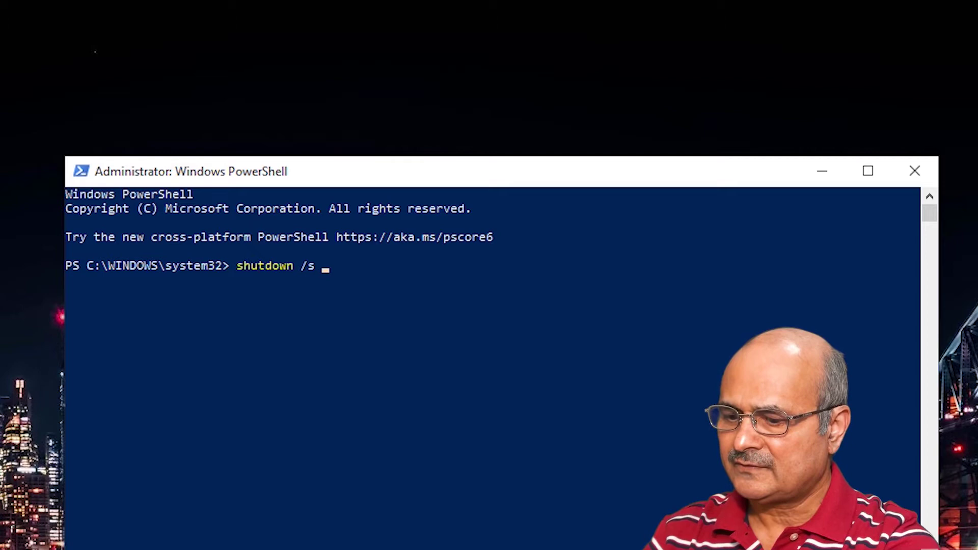
type("/f ")
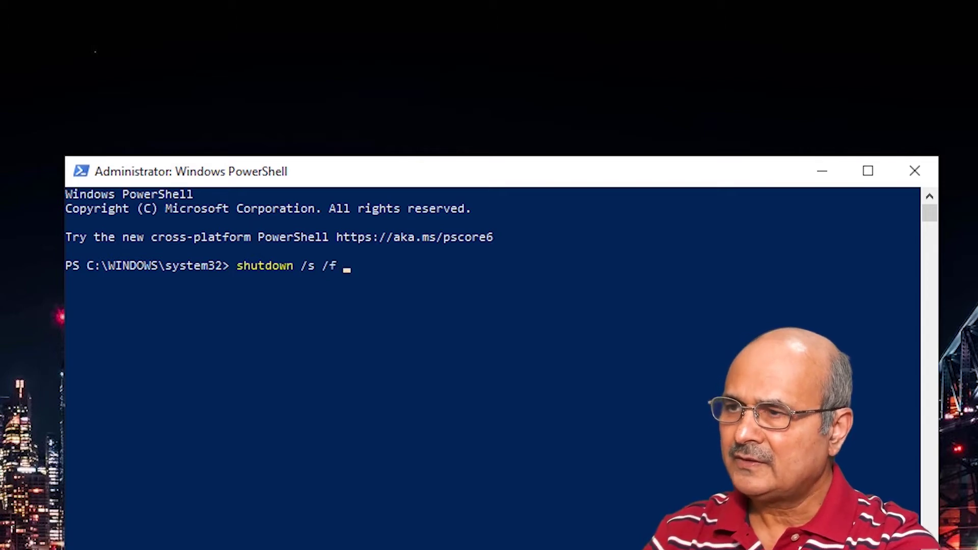
type("/t")
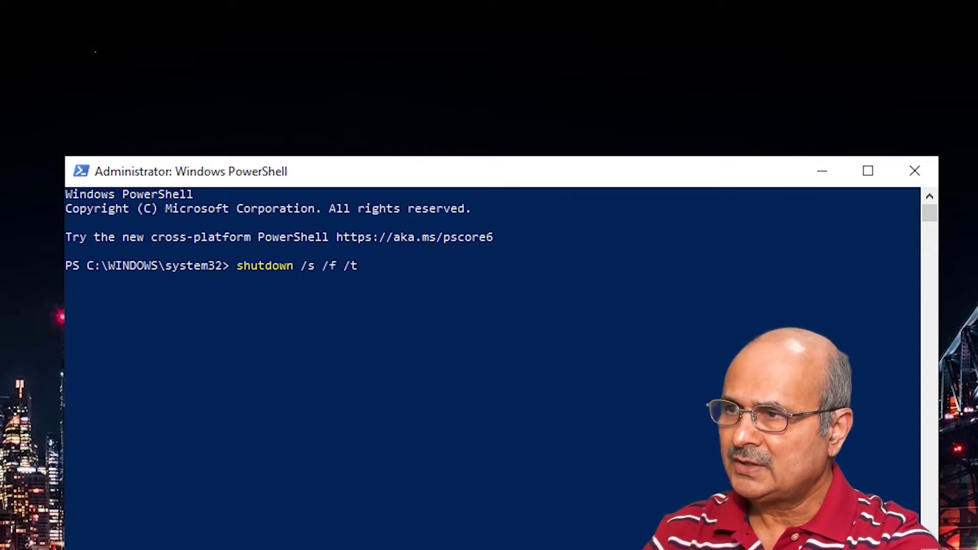
type(" 0")
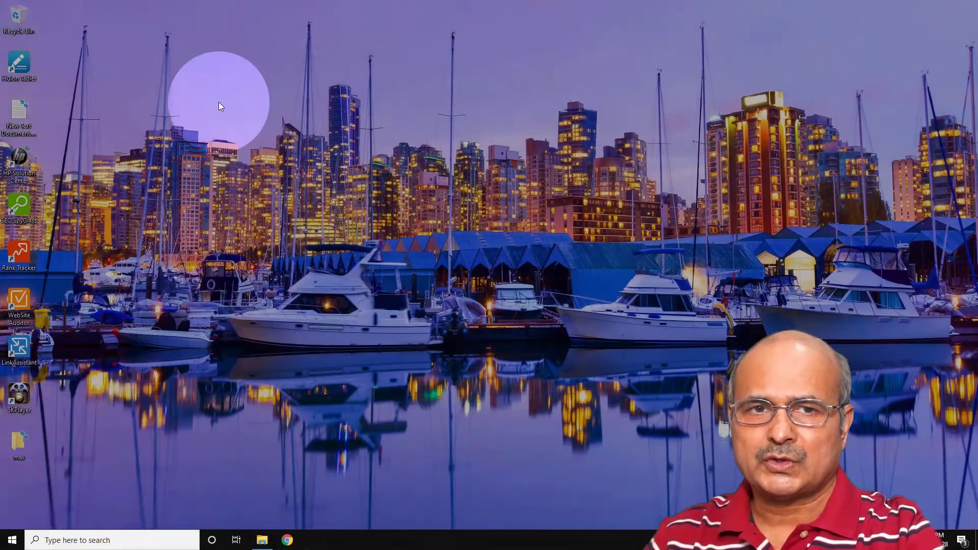
Start creating a new shortcut from the desktop's New menu.
right_click(218, 102)
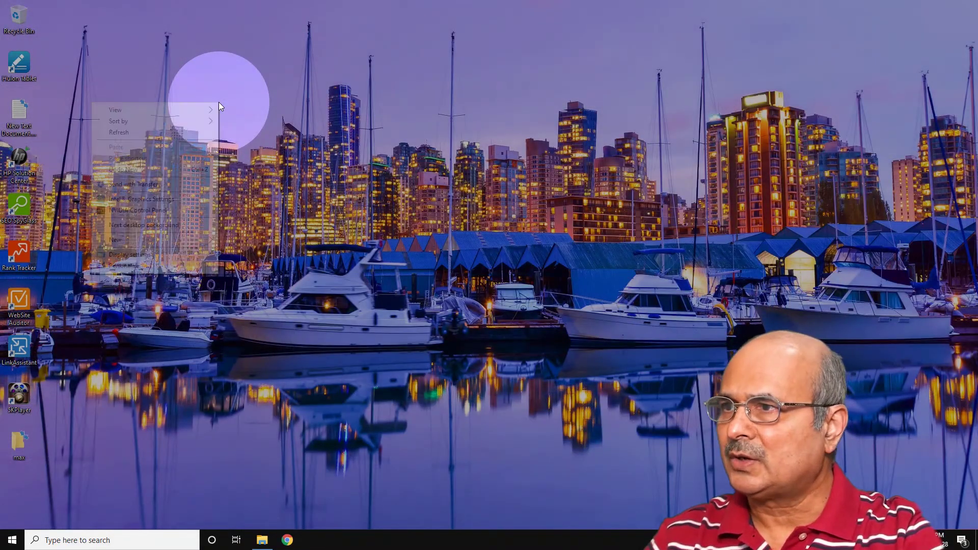
mouse_move(168, 239)
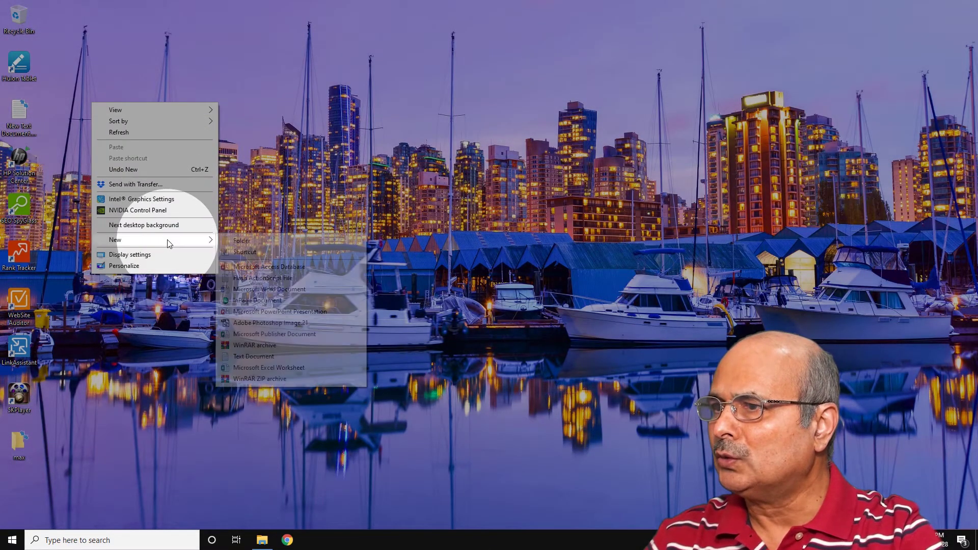
left_click(245, 252)
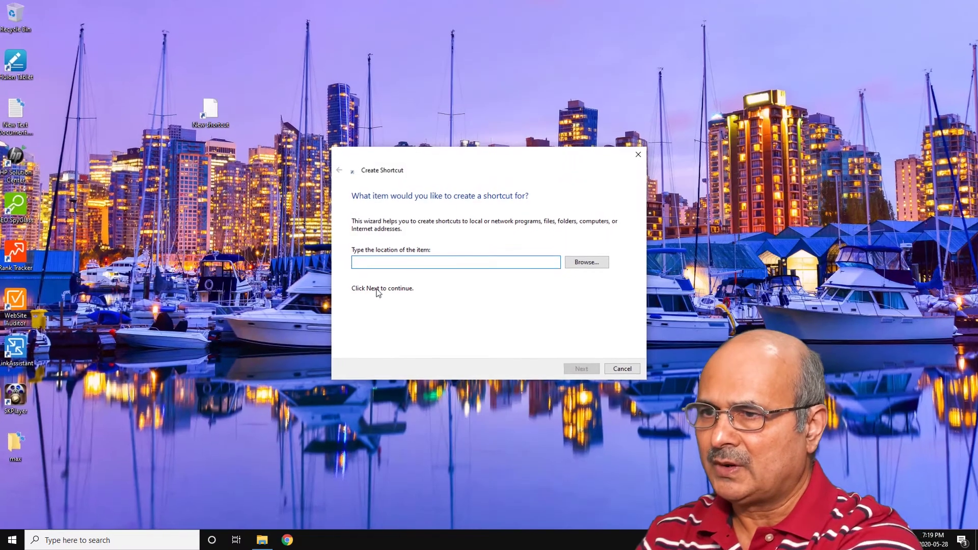
Set the shortcut location to %systemroot%\system32\shutdown.exe /s /f /t 0.
type("%")
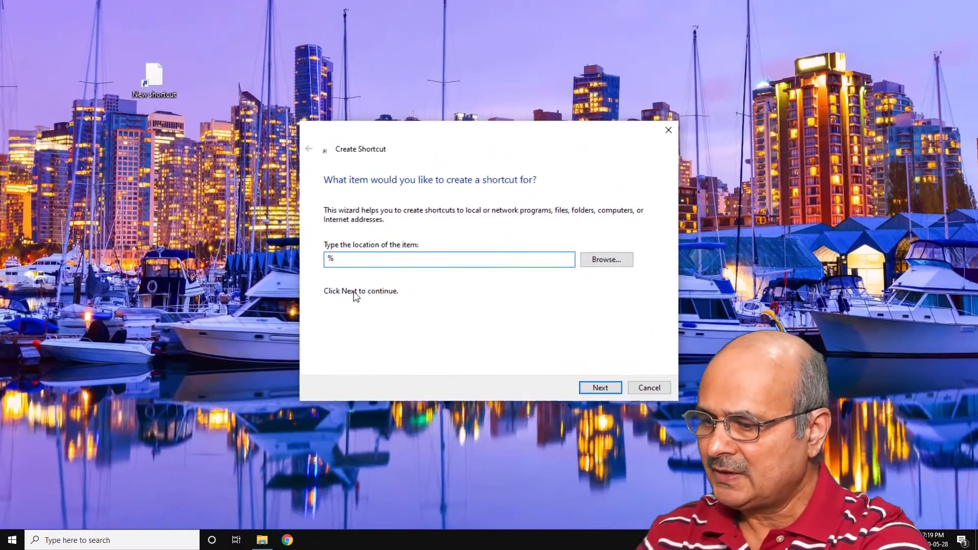
type("sys")
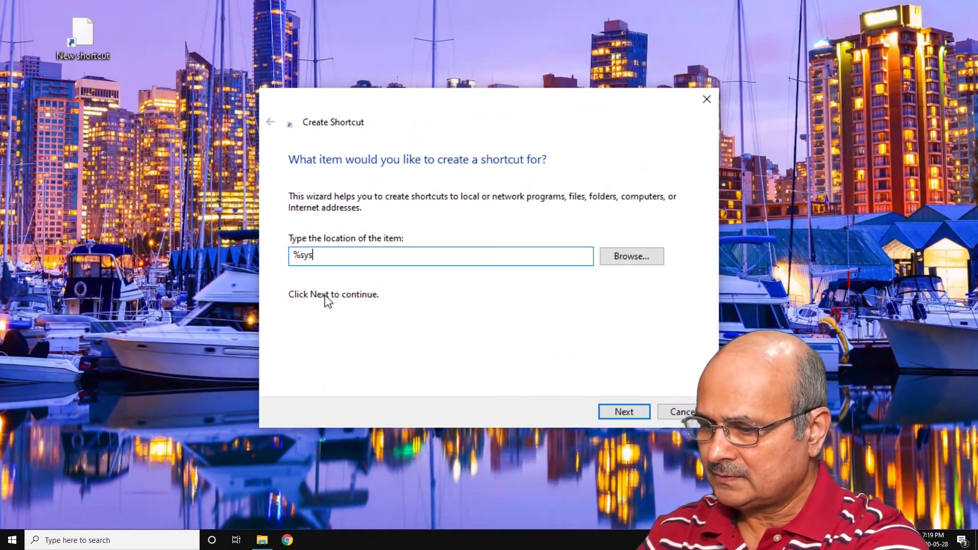
type("temroot")
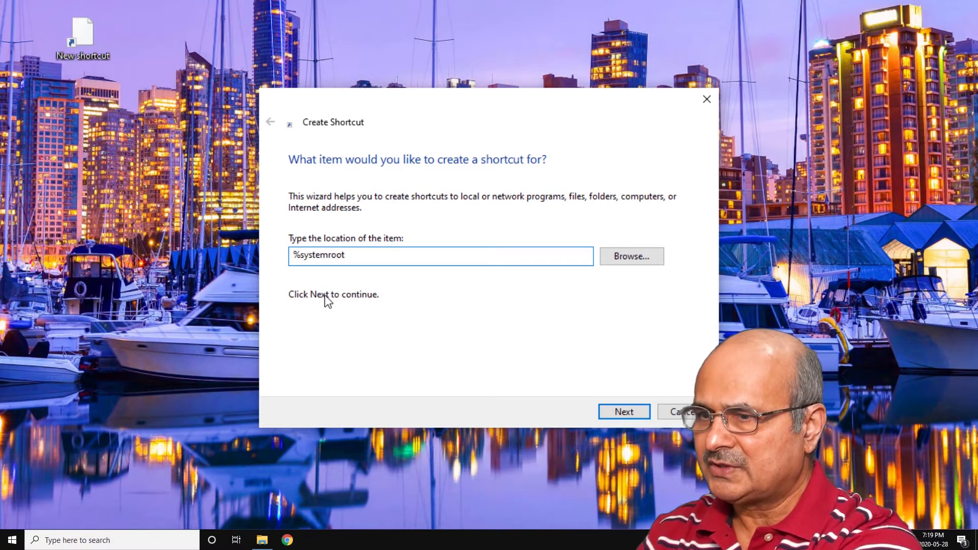
type("%")
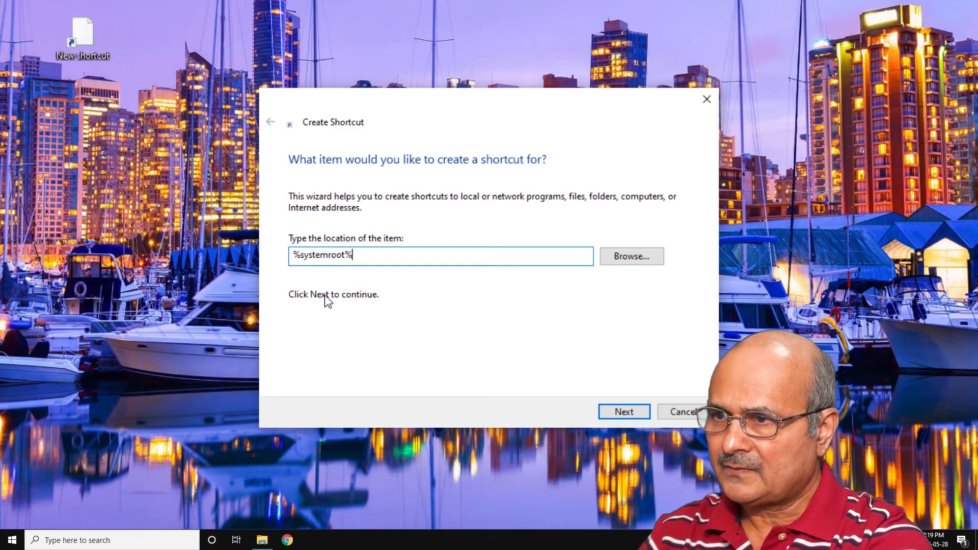
type("\\")
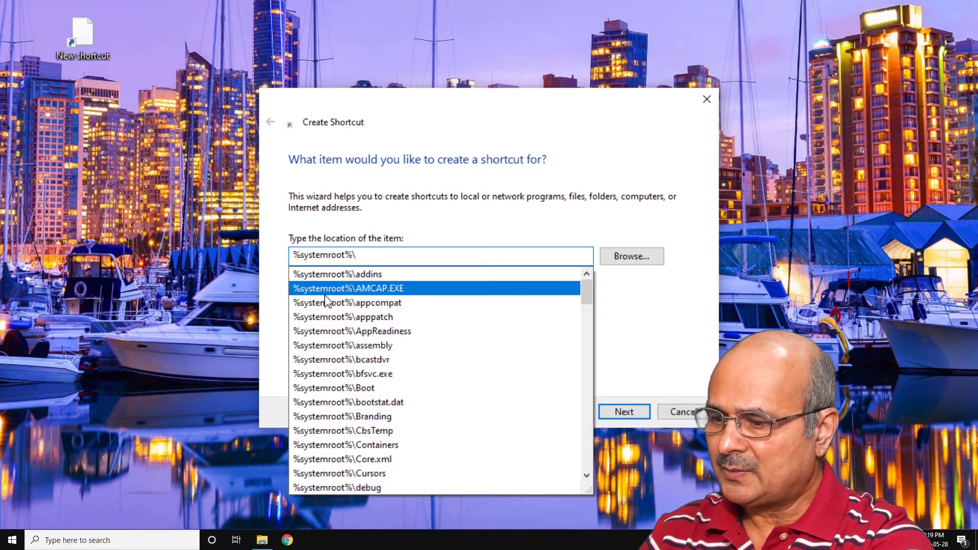
type("system")
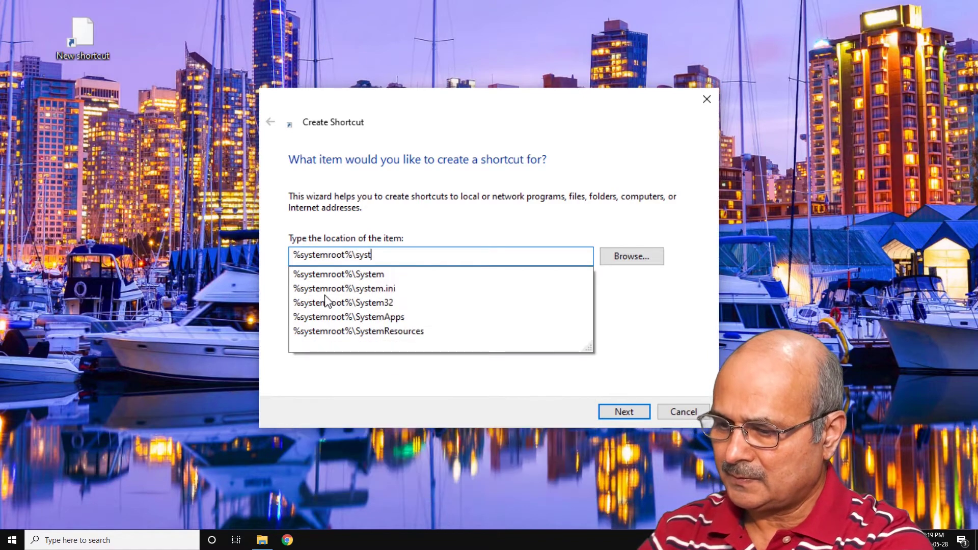
type("32")
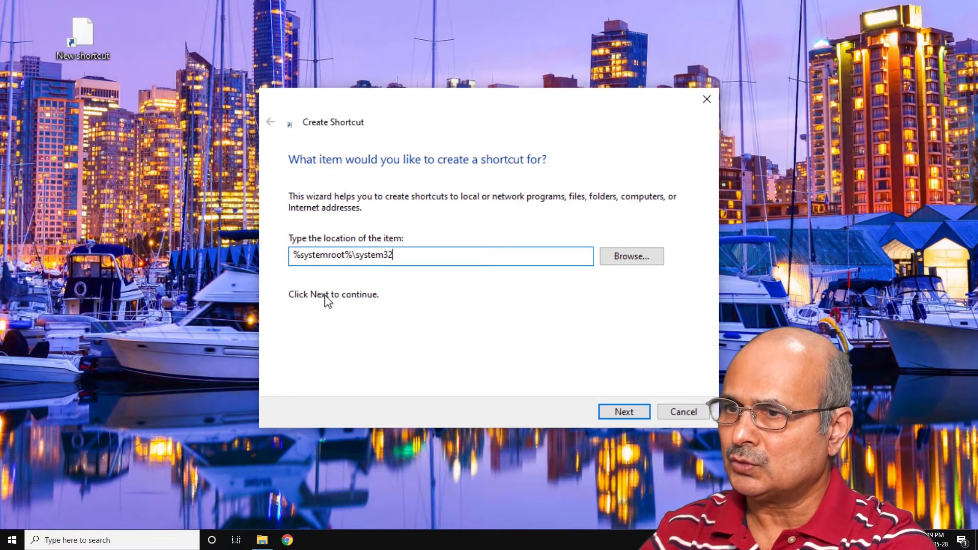
type("\\")
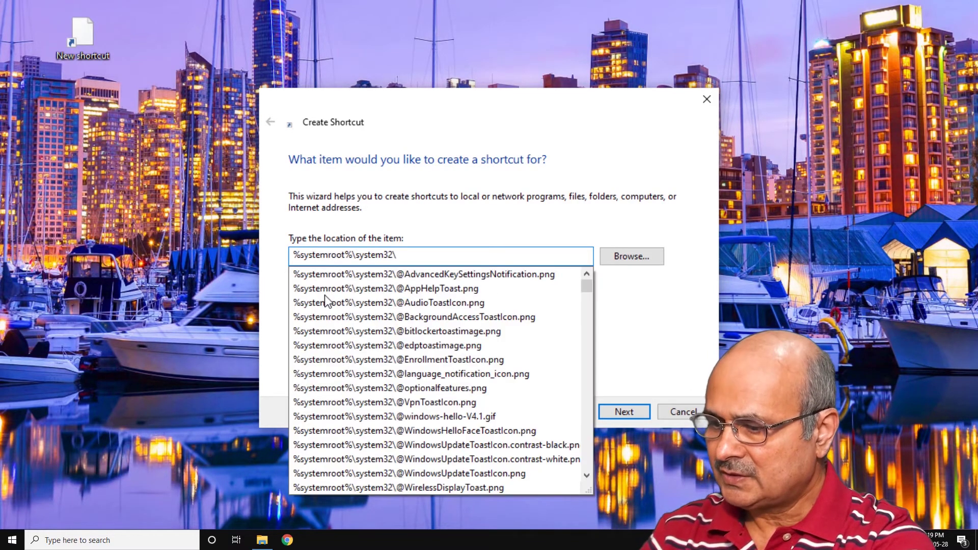
type("su")
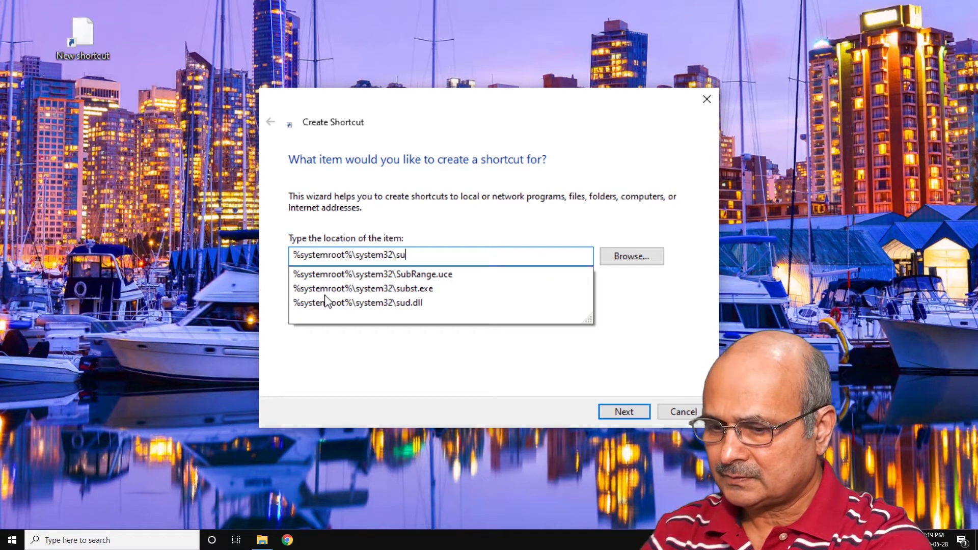
key("BackSpace")
type("hutdown")
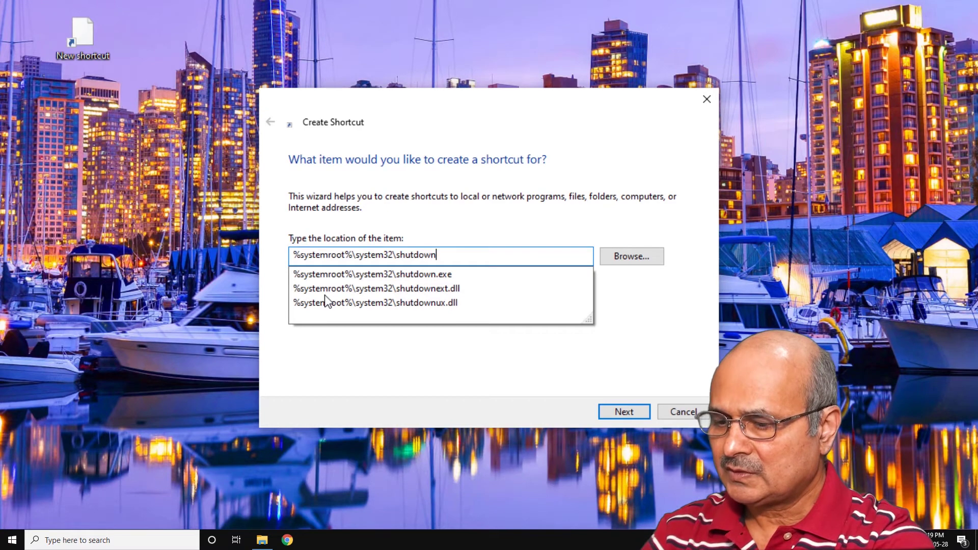
key("Escape")
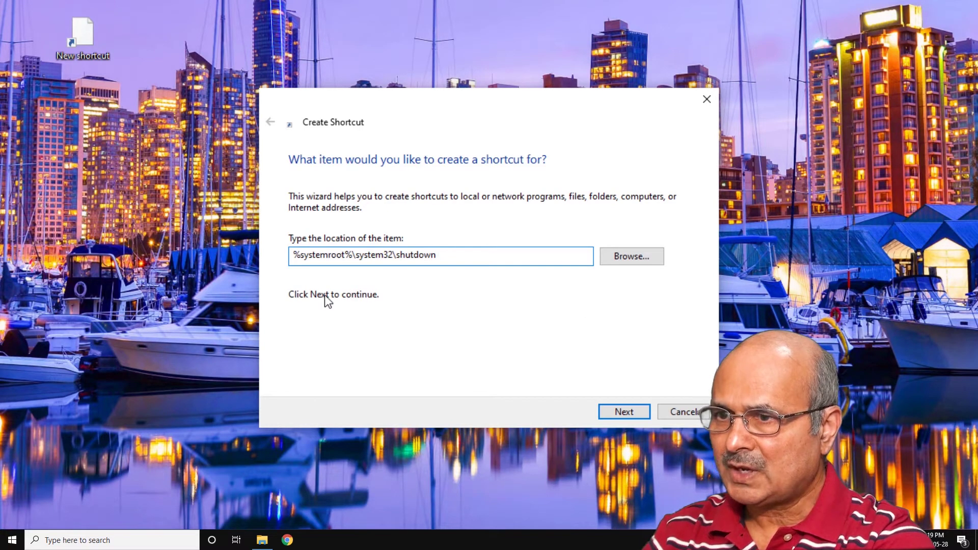
key("Down")
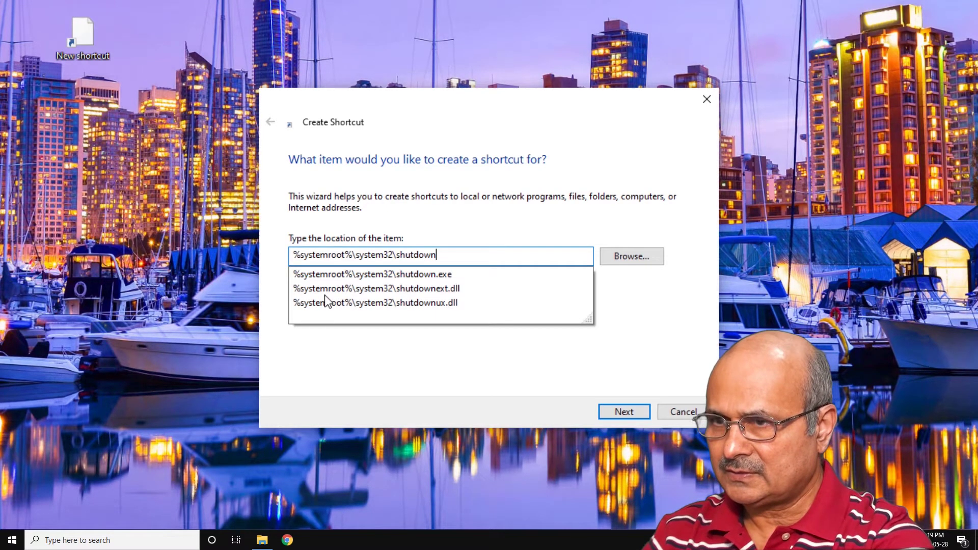
left_click(424, 274)
left_click(469, 260)
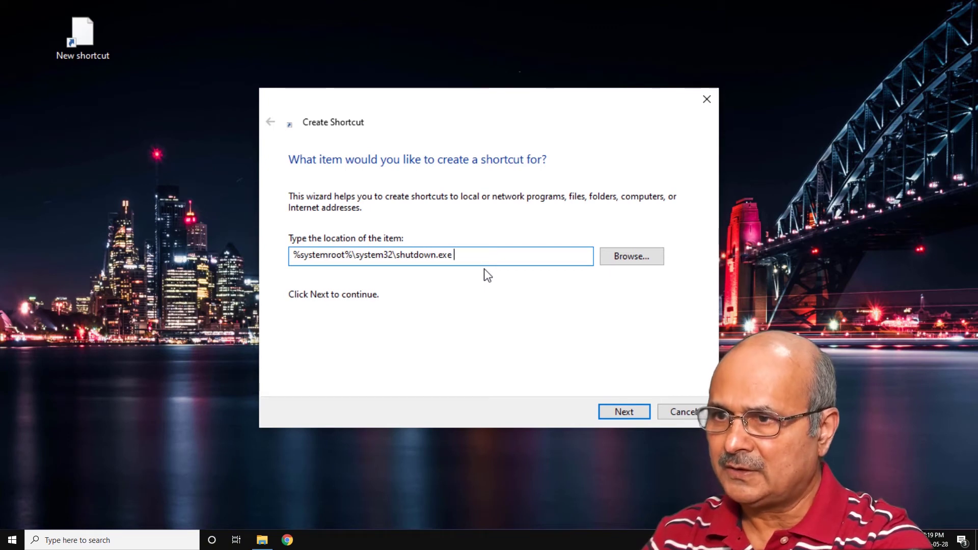
type("/")
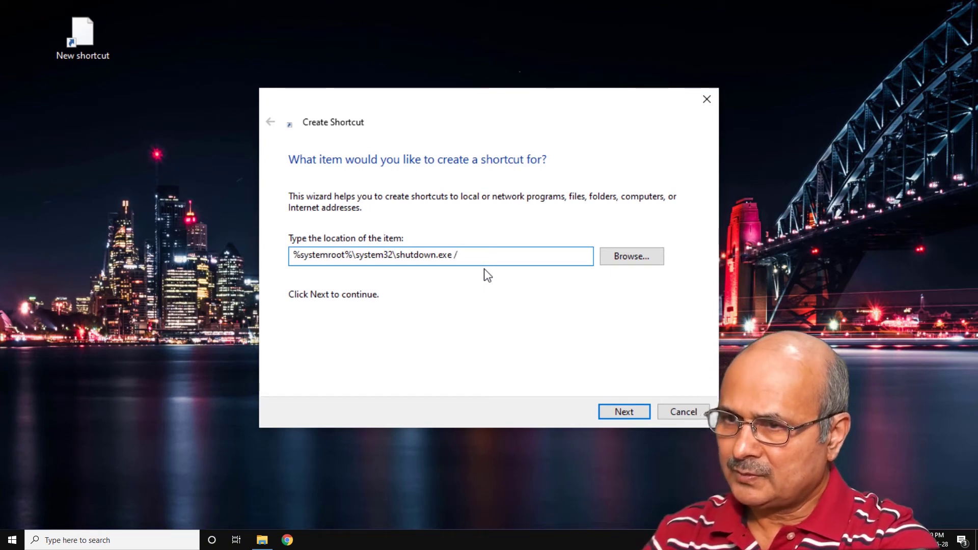
type("s")
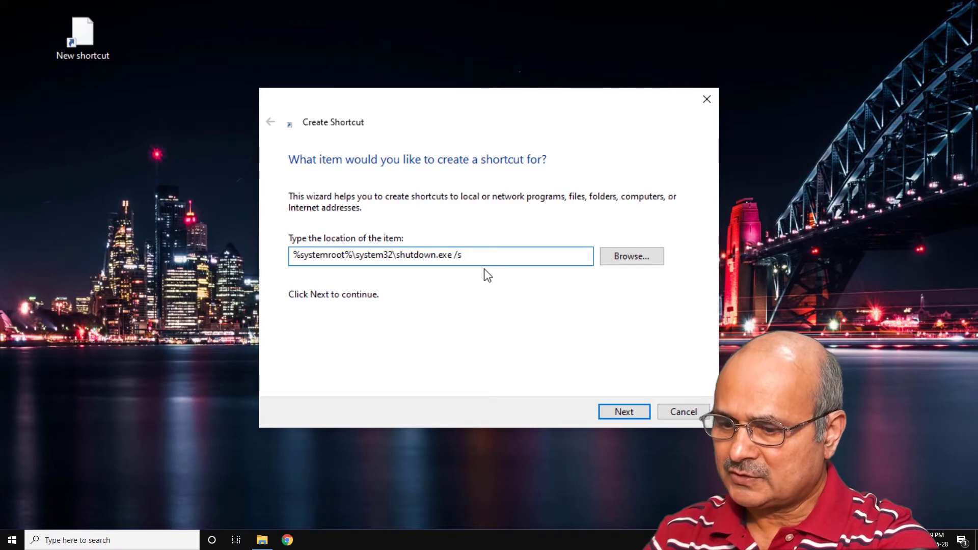
type(" /f ")
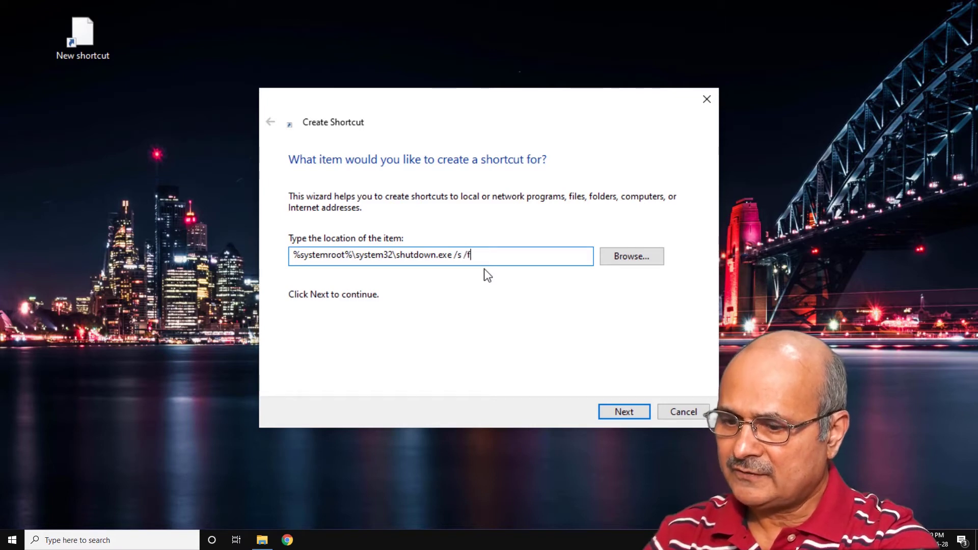
type("/")
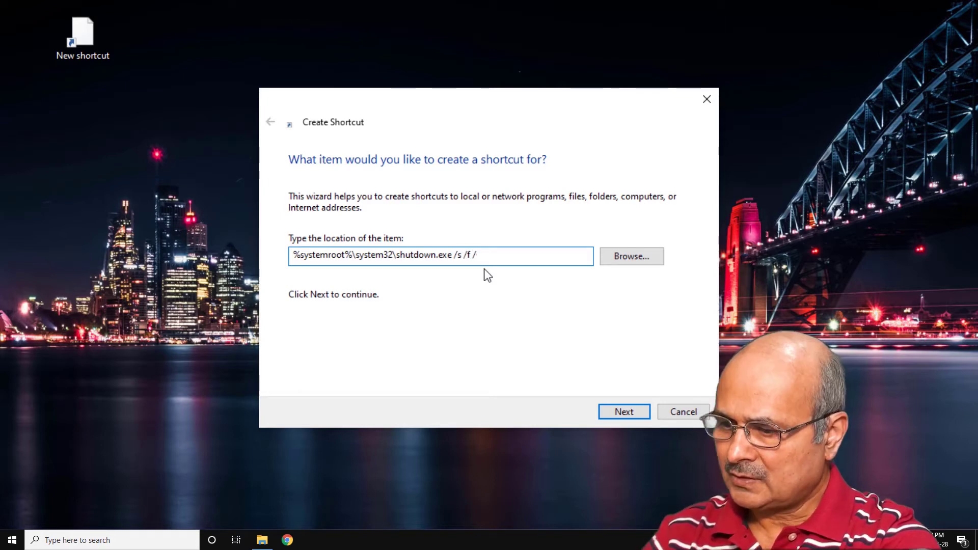
type("t 0")
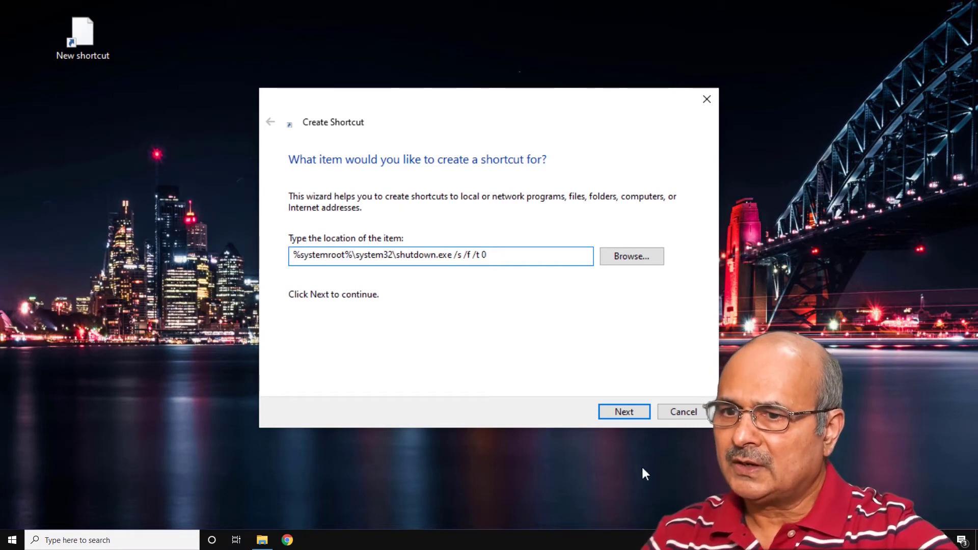
Name the shortcut 'My Shutdown', finish the wizard, and select the new desktop icon.
left_click(634, 415)
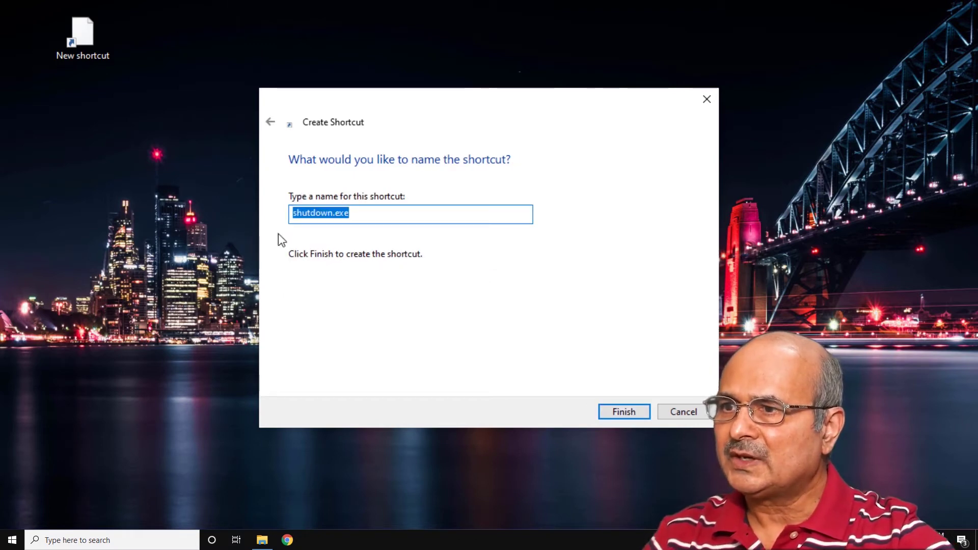
key("End")
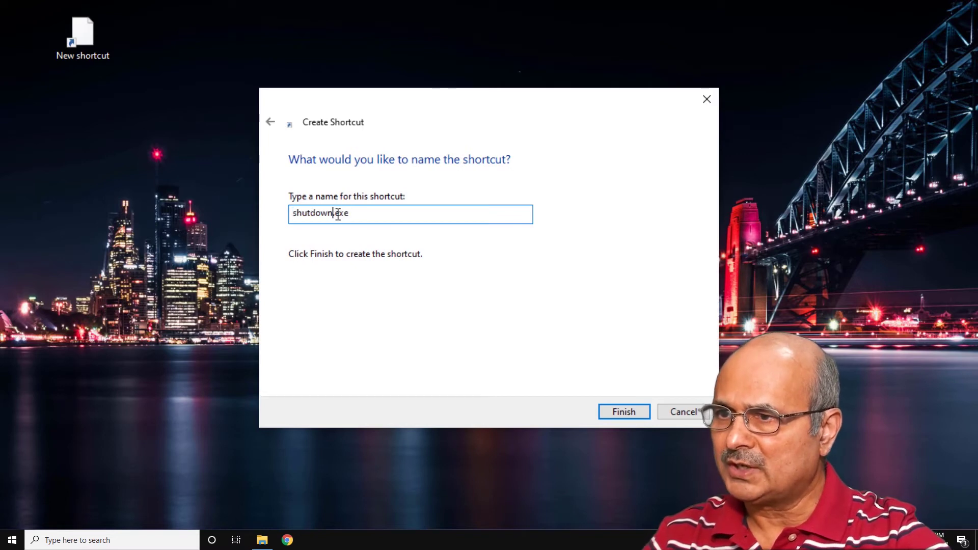
type("My Shutdow")
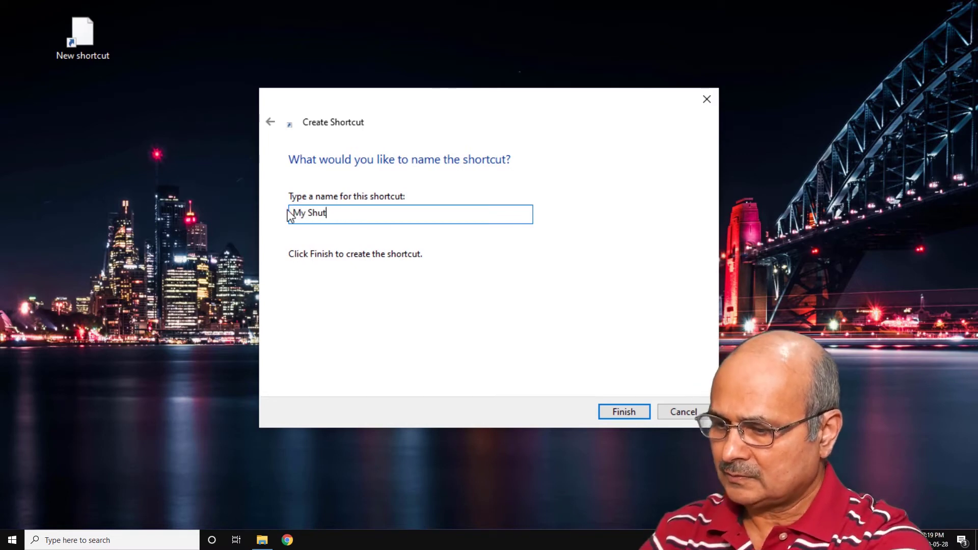
type("n")
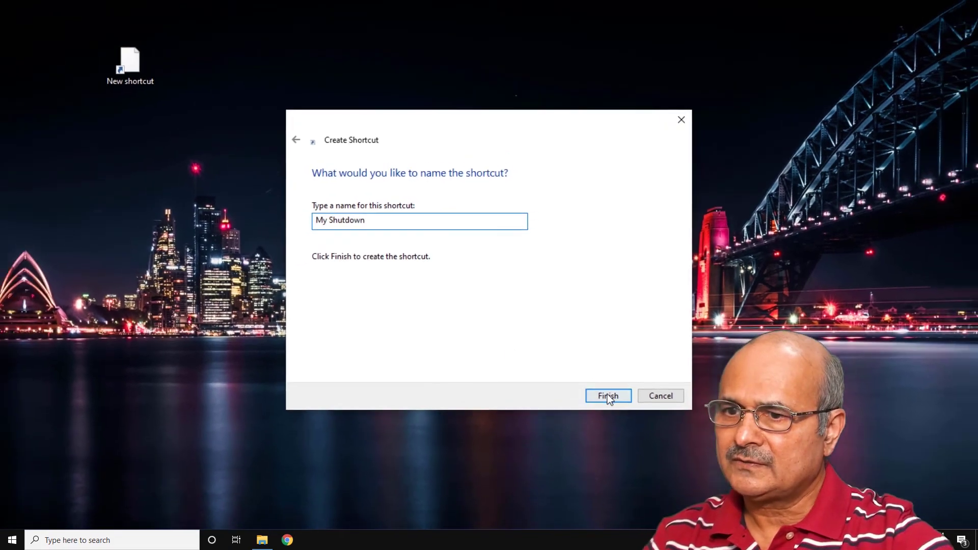
left_click(609, 396)
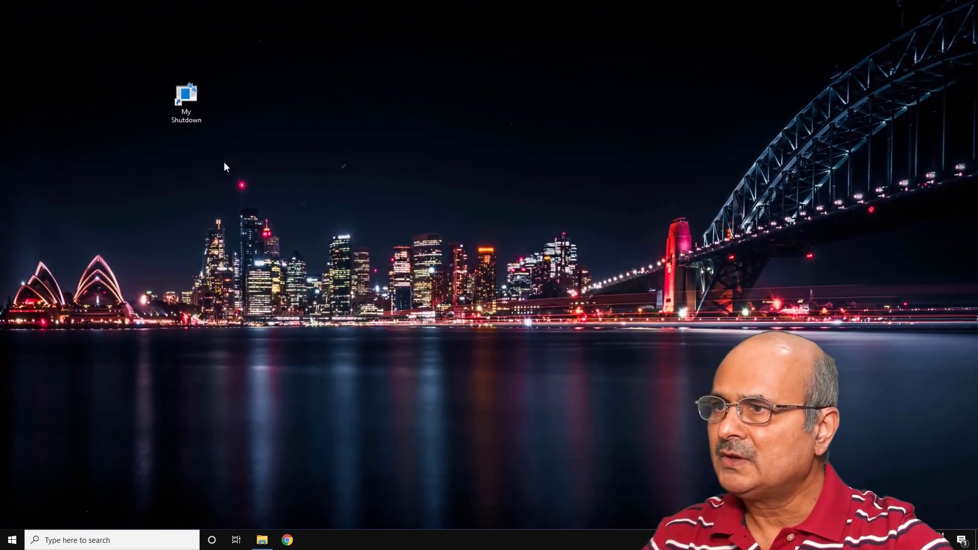
left_click(288, 154)
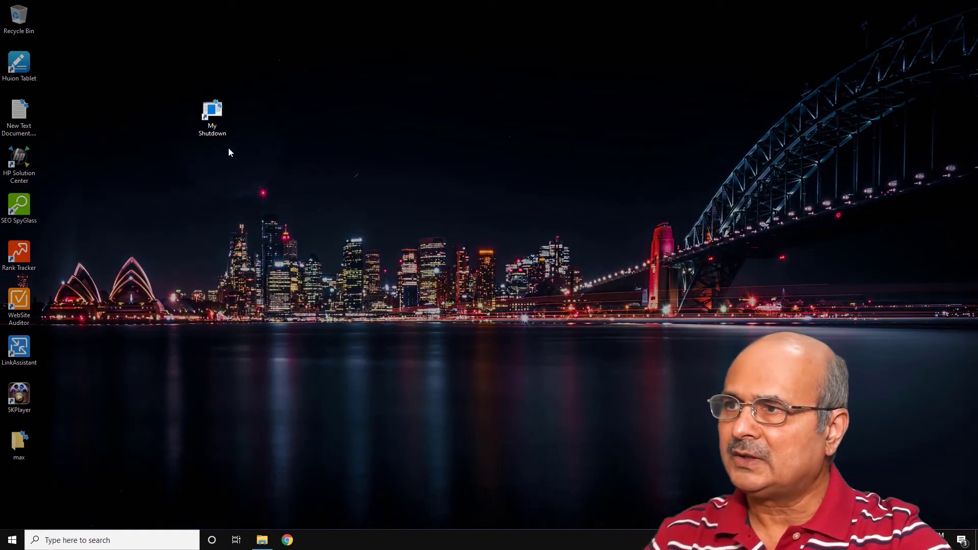
left_click(213, 115)
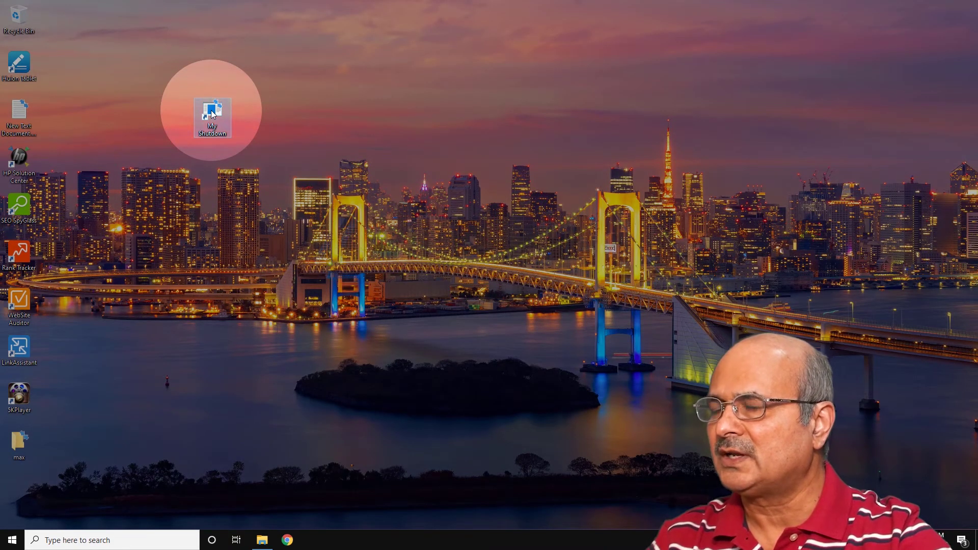
Change the My Shutdown shortcut's icon to the red power button in its Properties and apply.
right_click(213, 114)
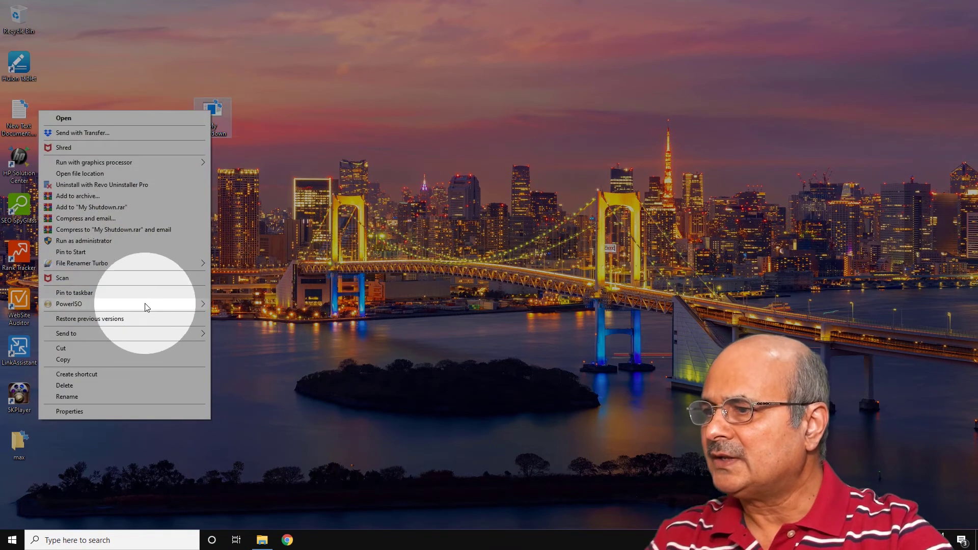
left_click(126, 412)
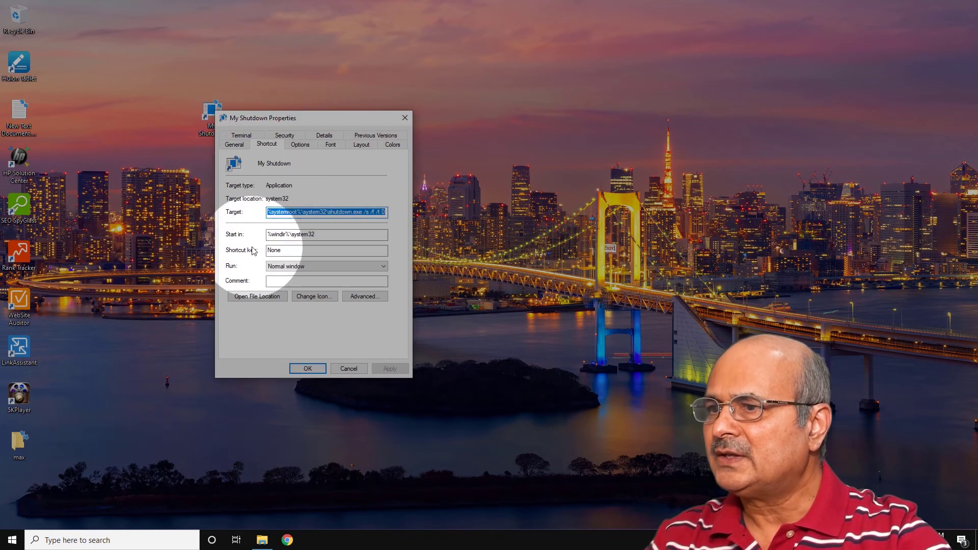
left_click(314, 297)
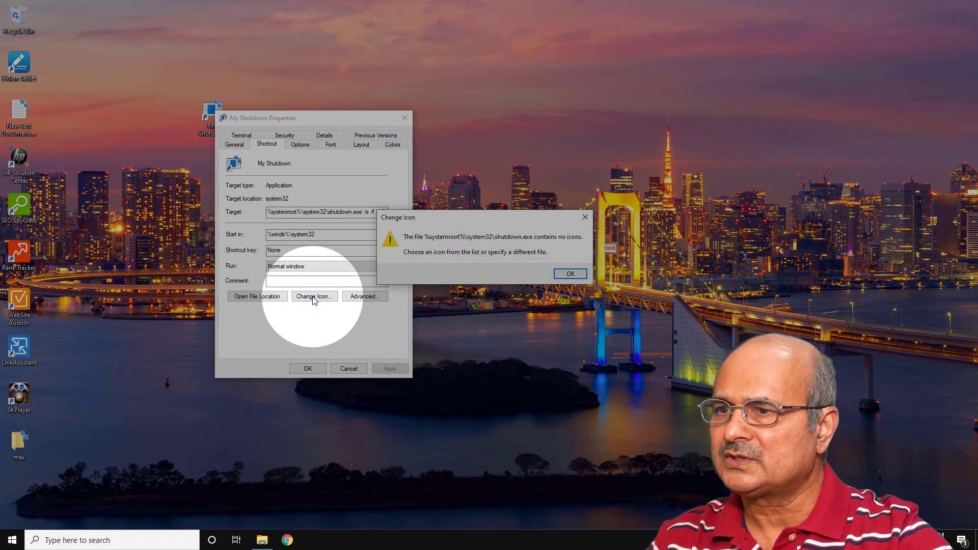
left_click(569, 274)
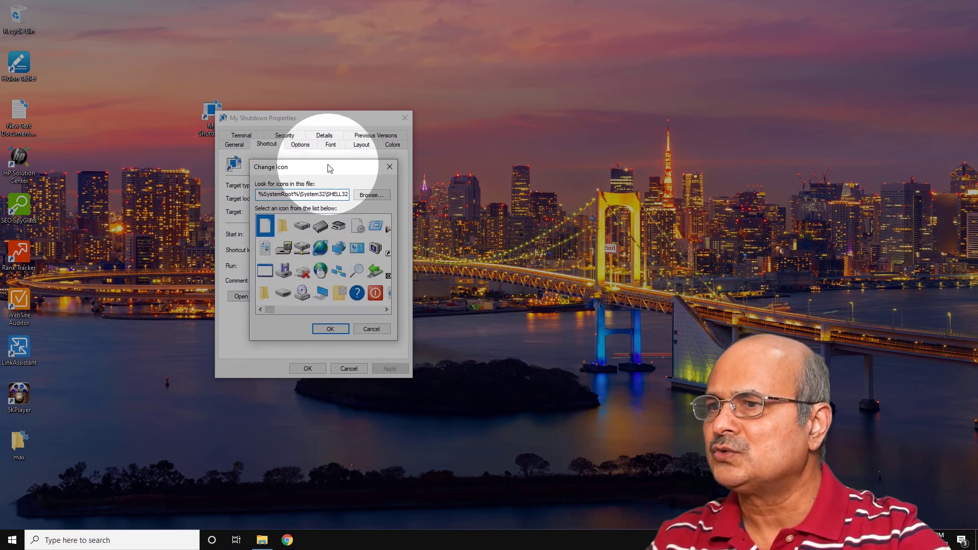
left_click_drag(327, 162, 502, 104)
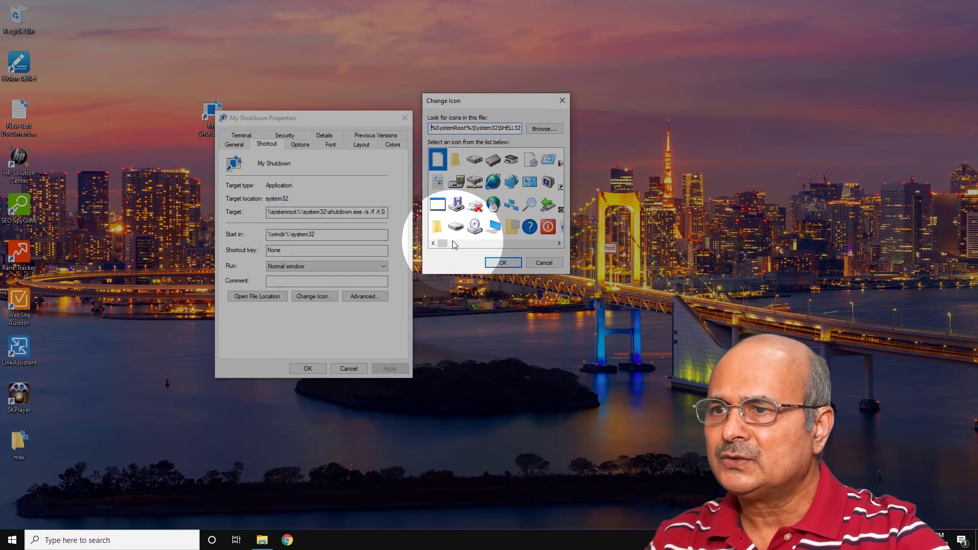
mouse_move(445, 244)
left_mouse_down()
mouse_move(554, 247)
mouse_move(449, 250)
left_mouse_up()
left_click(494, 227)
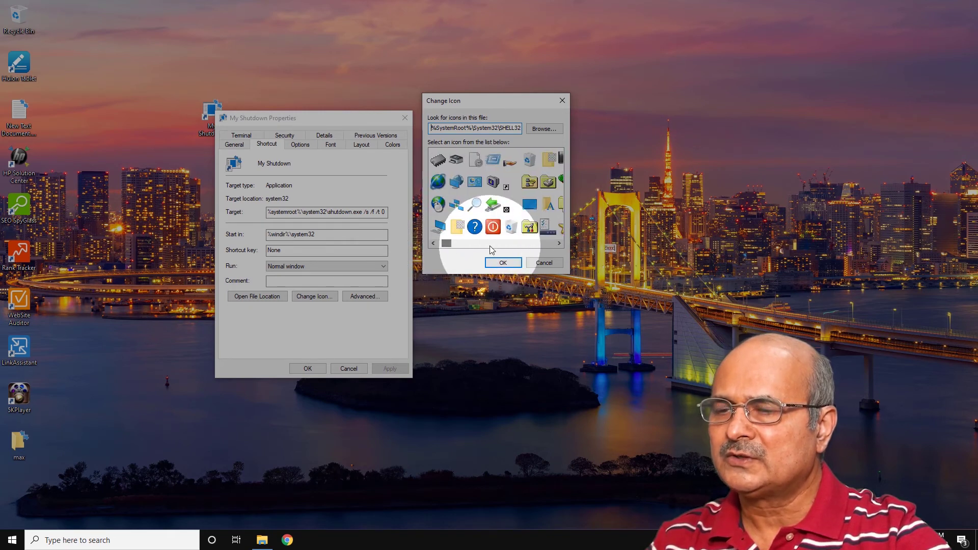
left_click(502, 263)
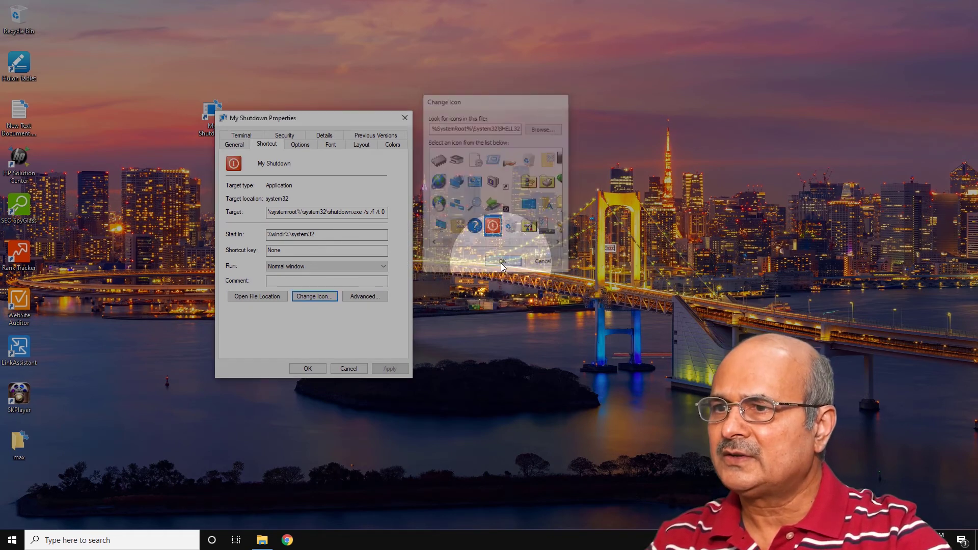
left_click(389, 369)
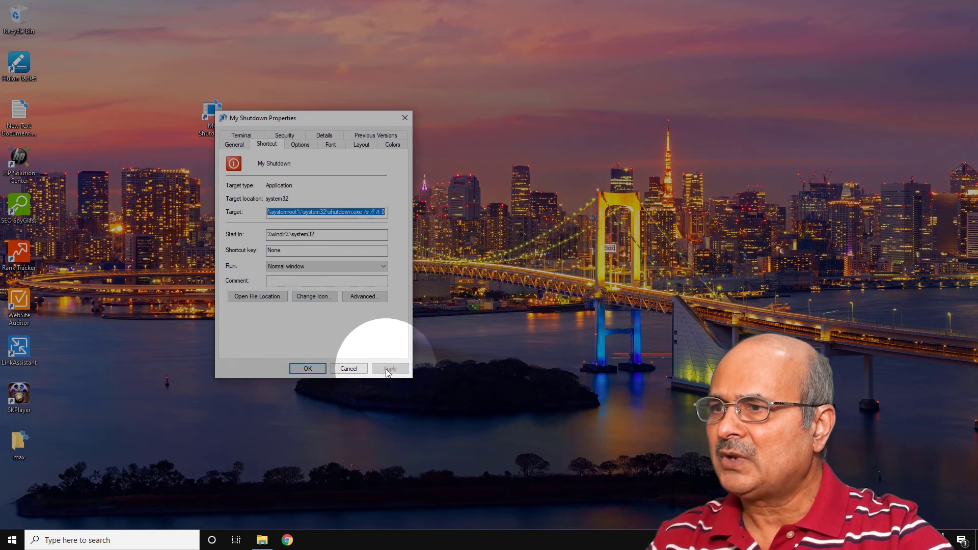
left_click(307, 369)
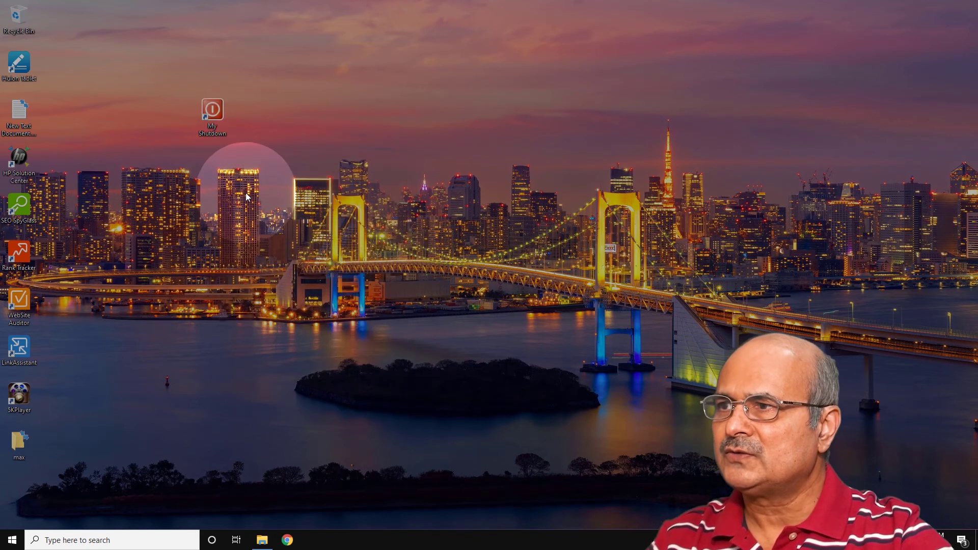